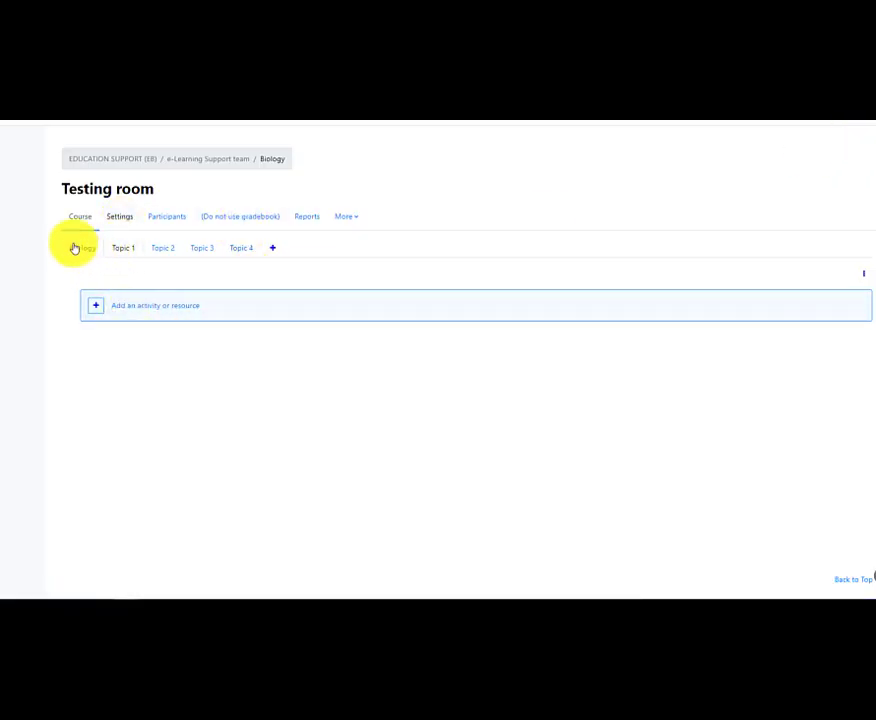
Start a new H5P activity with the Agamotto (Image Blender) content type, editor in full screen
click(132, 314)
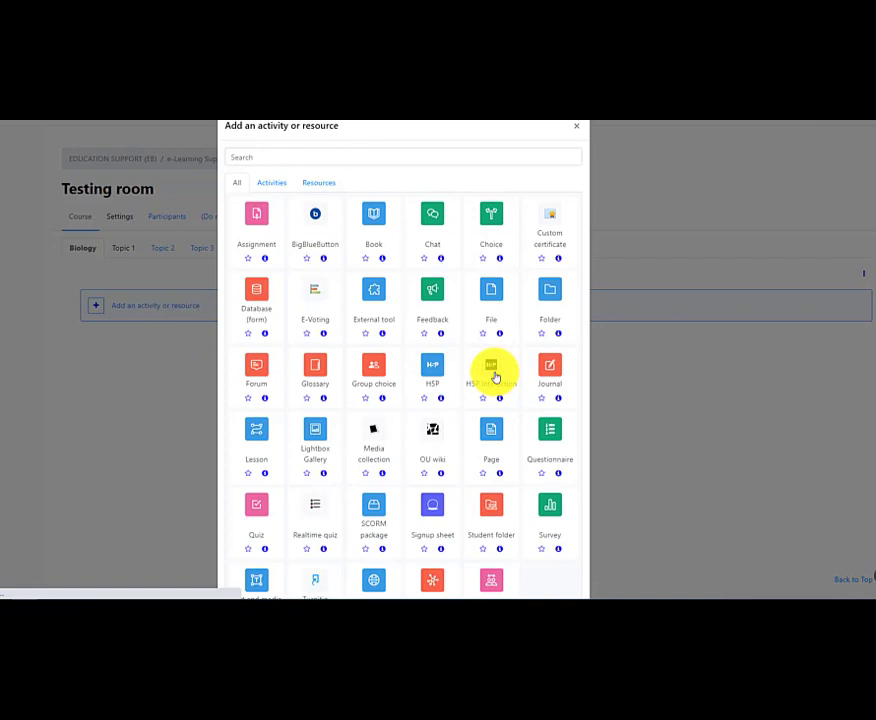
click(494, 377)
scroll(560, 326, down, 2)
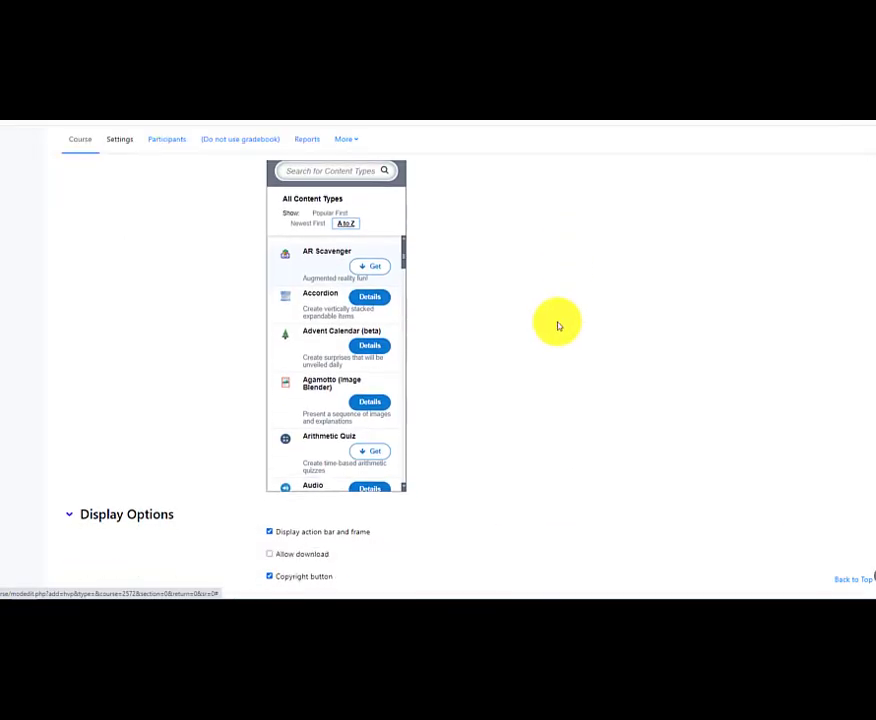
scroll(303, 340, down, 1)
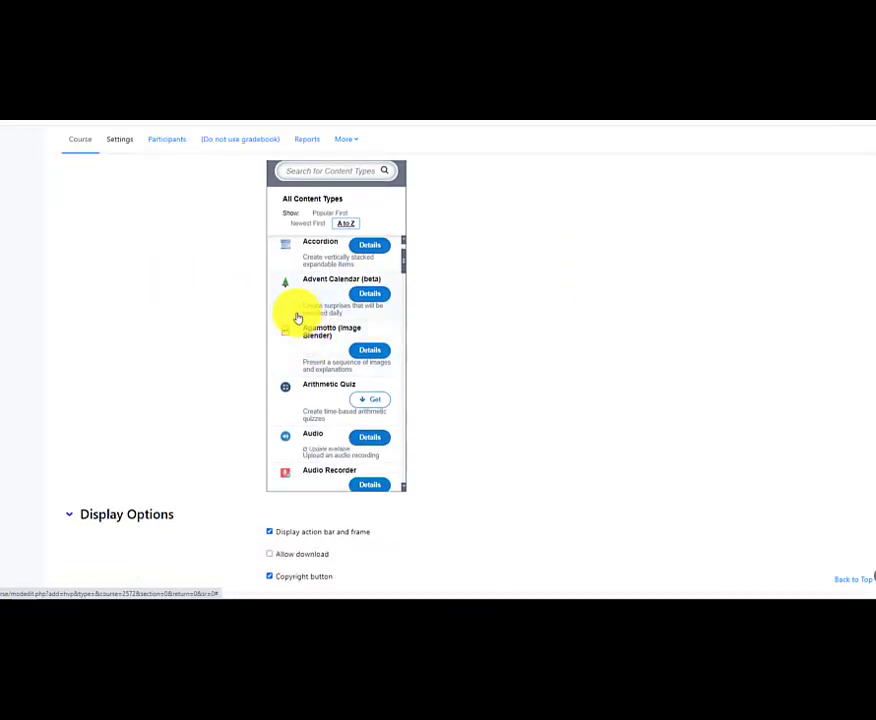
click(323, 345)
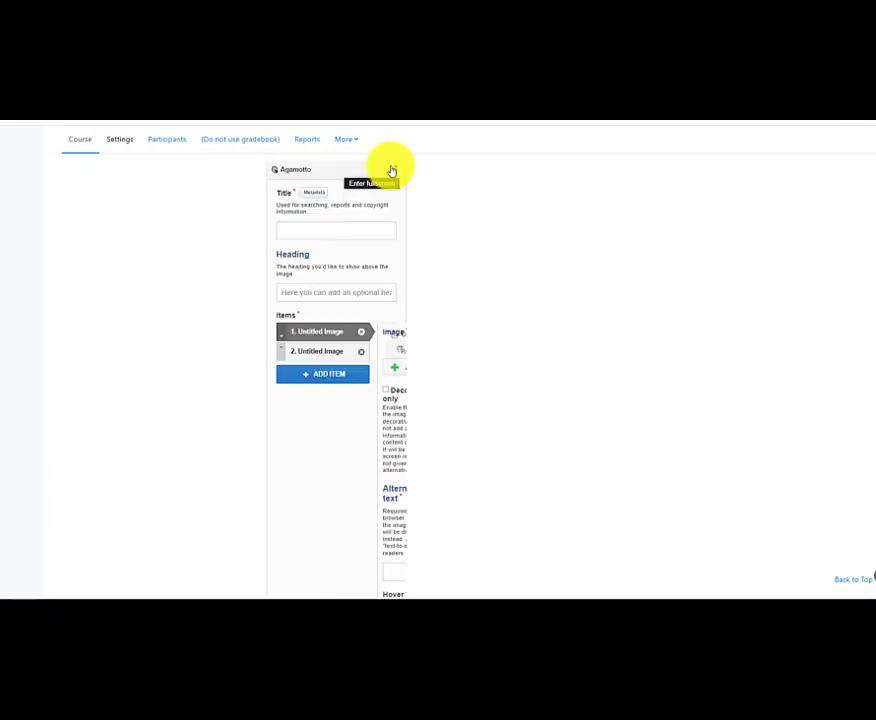
click(391, 171)
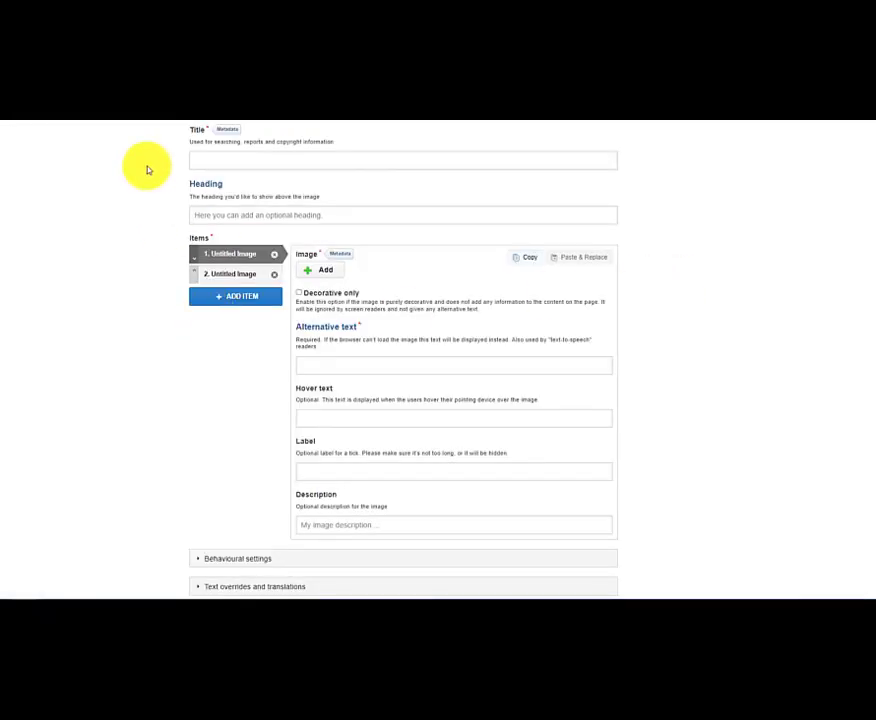
Paste 'The Transformation of a Caterpillar' into both the Title and Heading fields
click(217, 160)
text(The Transformation of a Caterpillar)
click(260, 218)
text(The Transformation of a Caterpillar)
scroll(250, 225, down, 1)
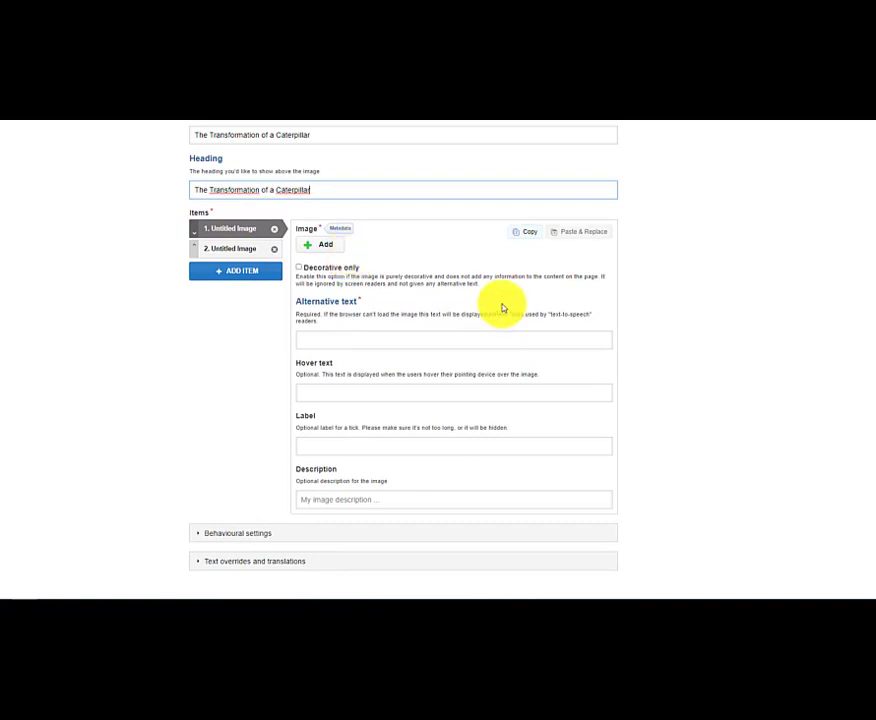
Upload Phase 1.jpg as the first item's image with alternative text 'Egg'
click(323, 244)
click(89, 150)
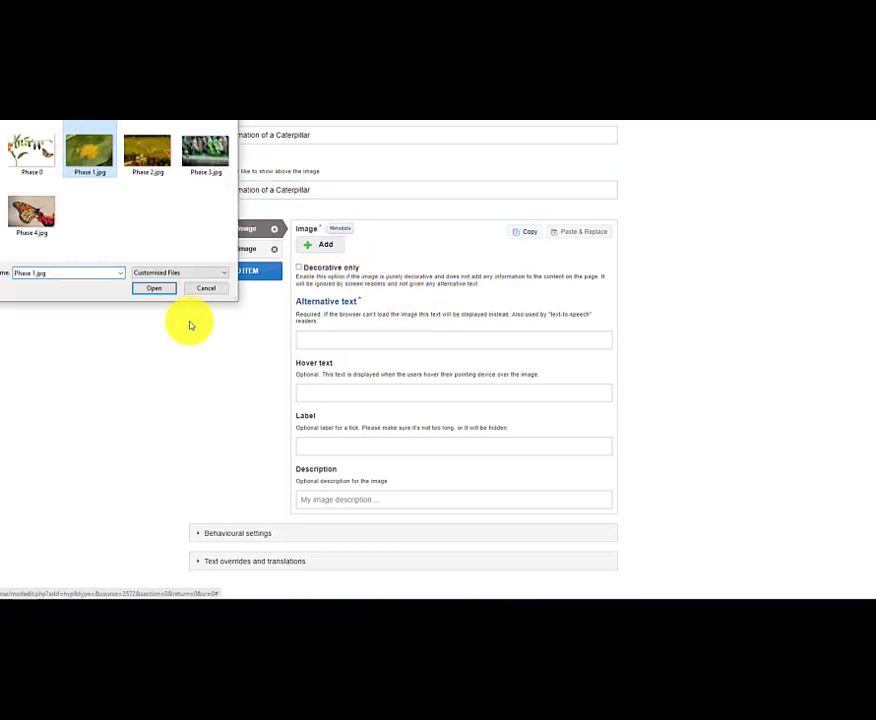
click(153, 288)
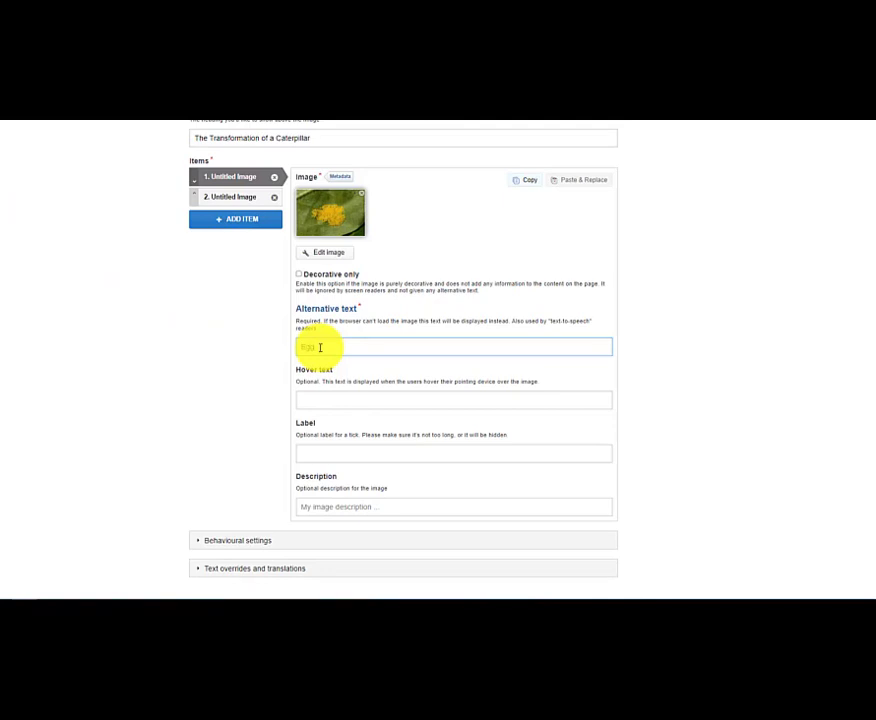
scroll(323, 342, down, 1)
click(325, 389)
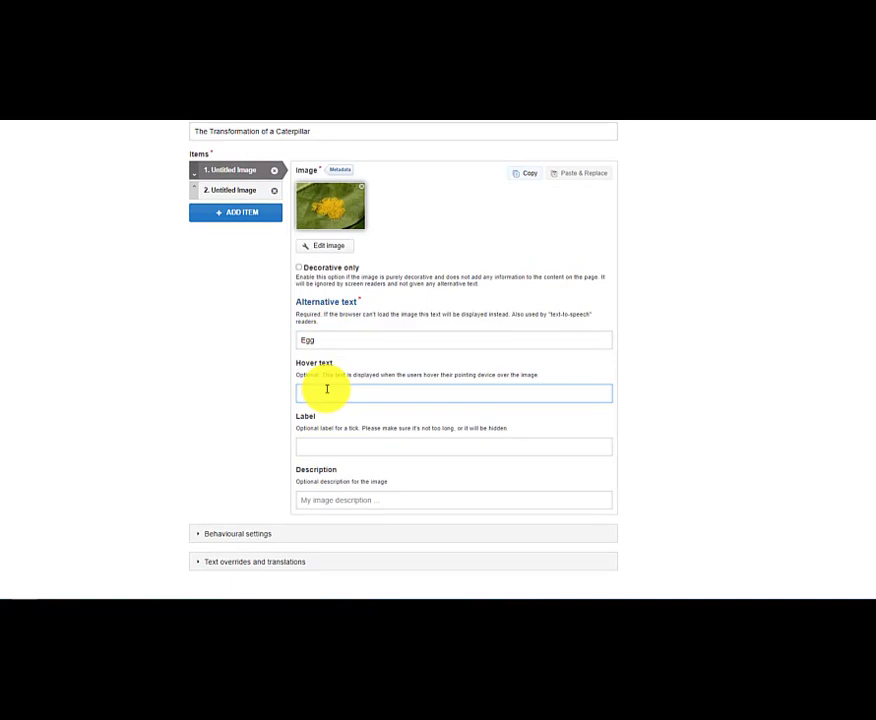
click(232, 190)
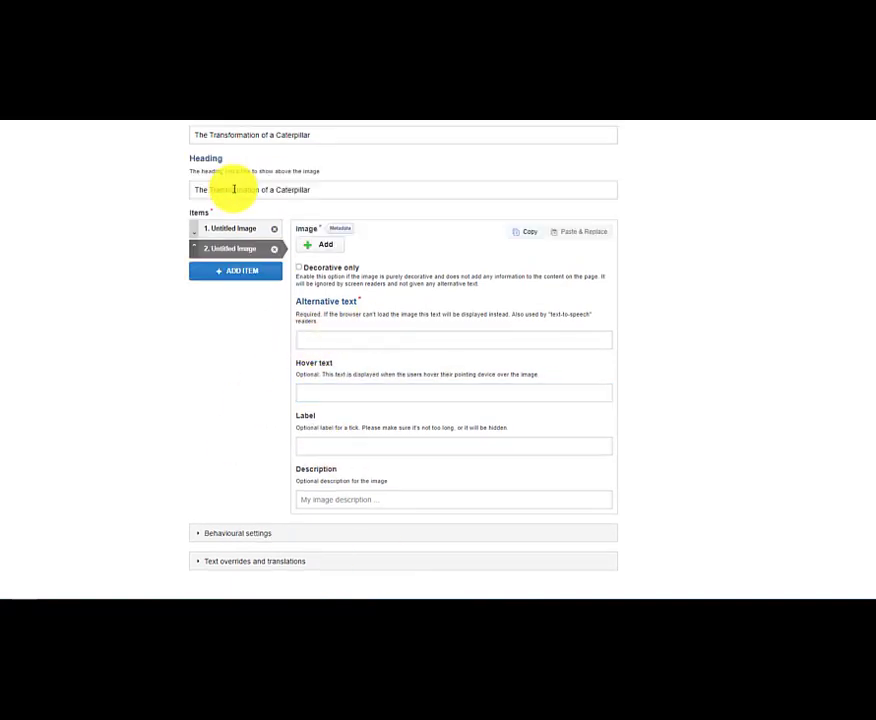
Upload Phase 2.jpg to the second item with alternative text 'Larval'
click(323, 244)
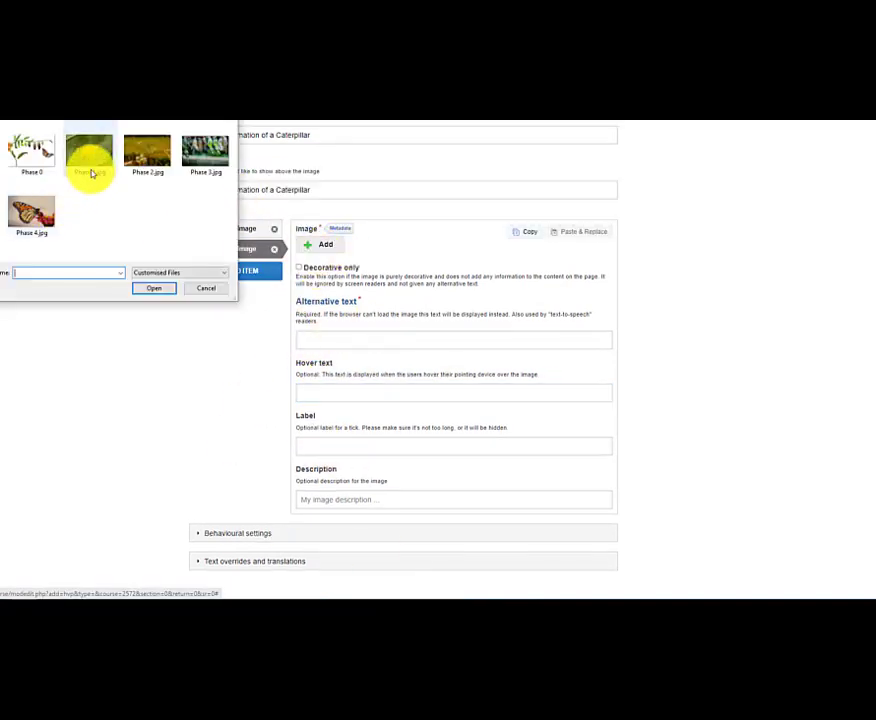
click(155, 148)
click(153, 288)
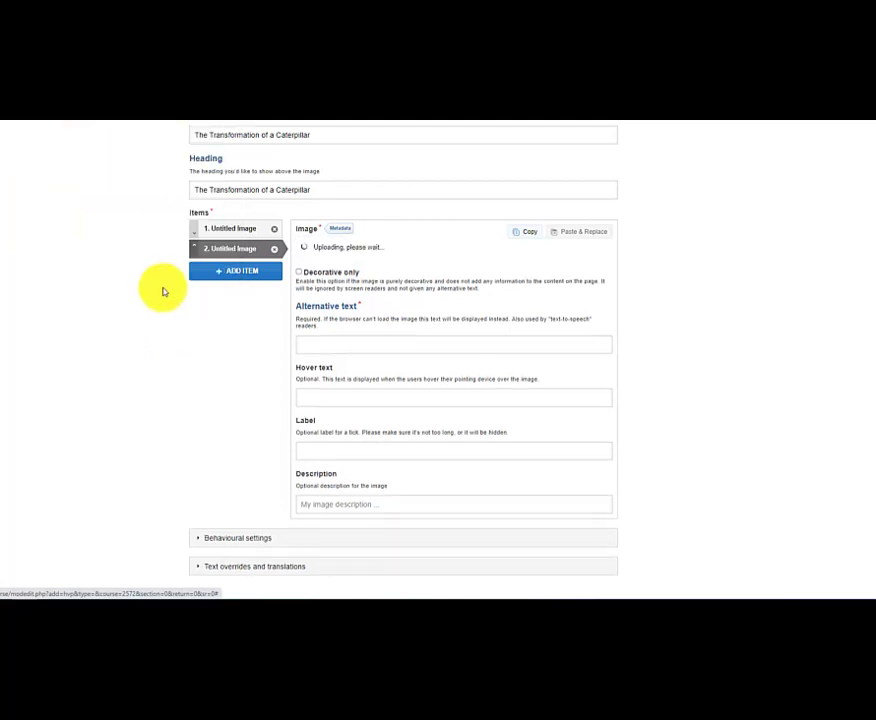
click(360, 400)
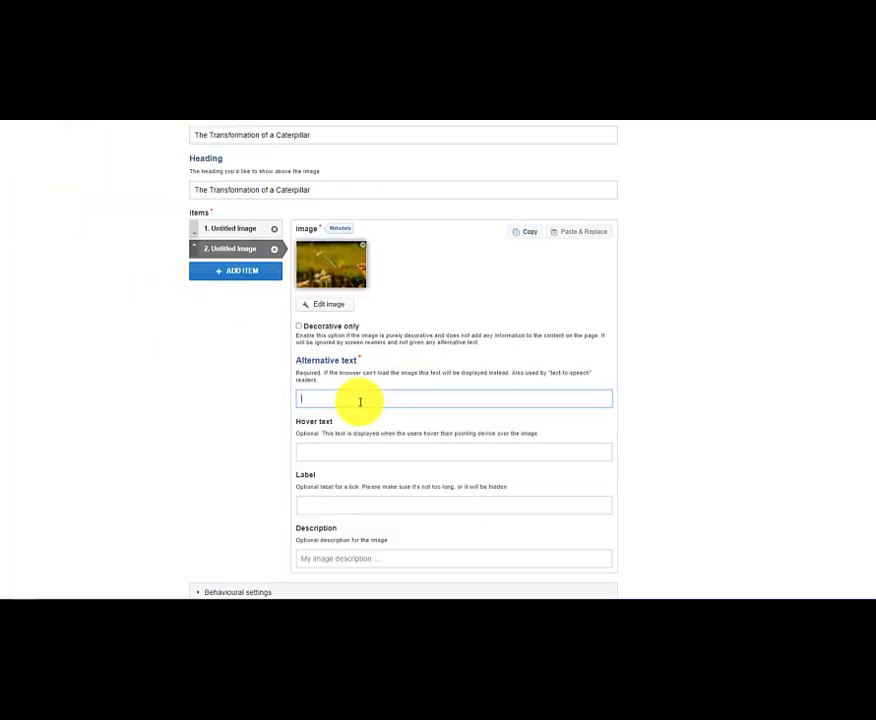
text(Larval)
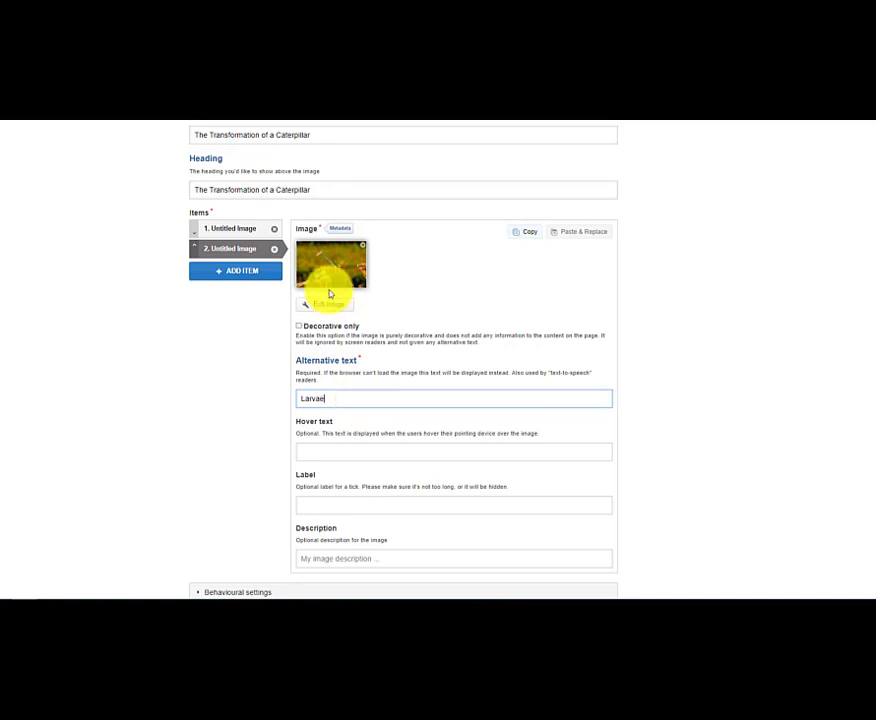
Add third and fourth items with caterpillar and butterfly pictures, giving item 4 alt text 'Butterfly'
click(236, 270)
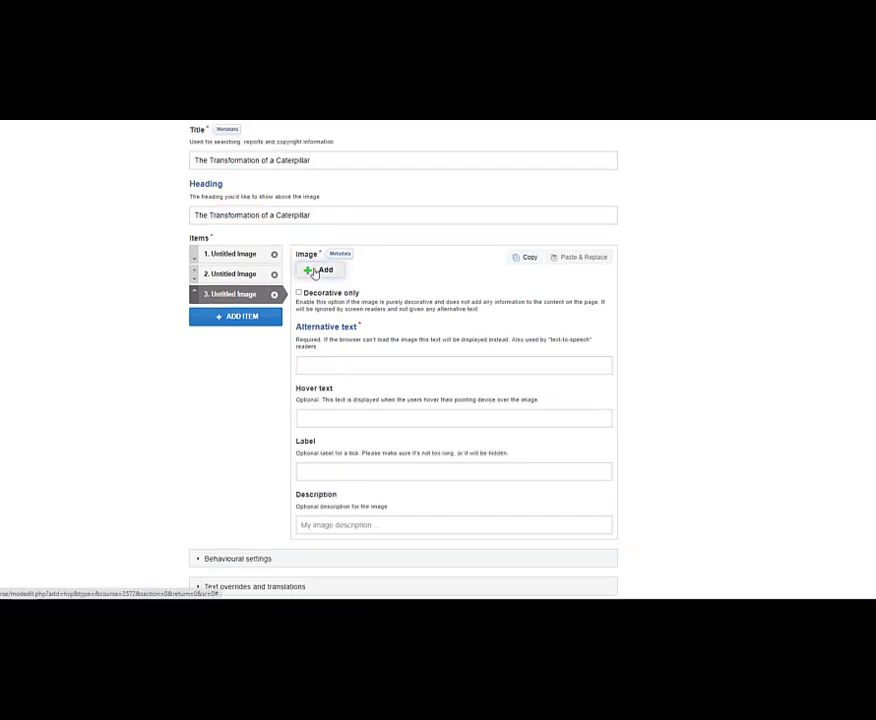
click(236, 316)
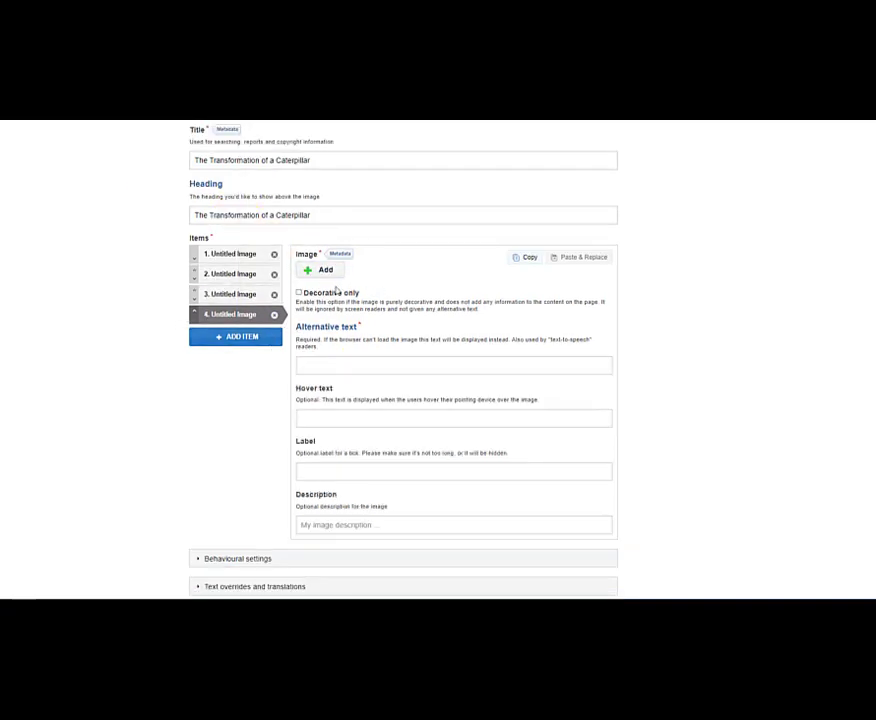
click(326, 270)
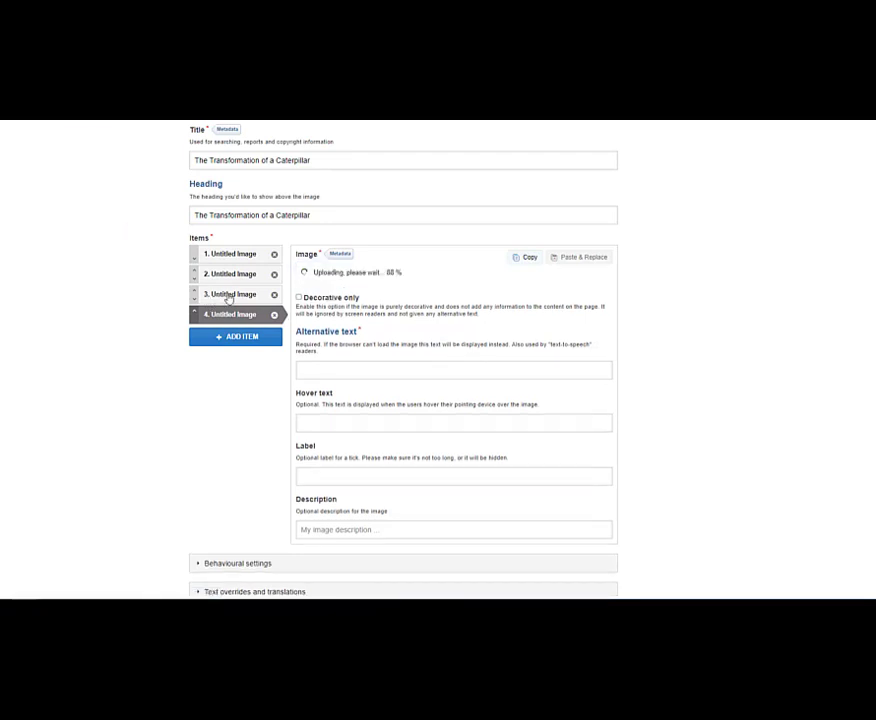
click(229, 297)
scroll(360, 360, down, 1)
click(336, 377)
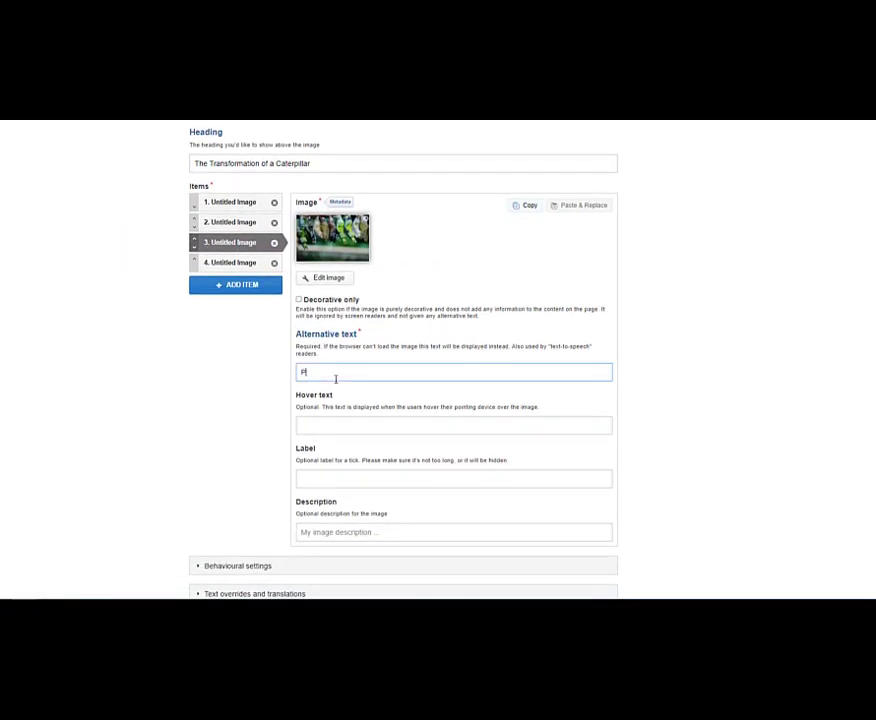
click(396, 370)
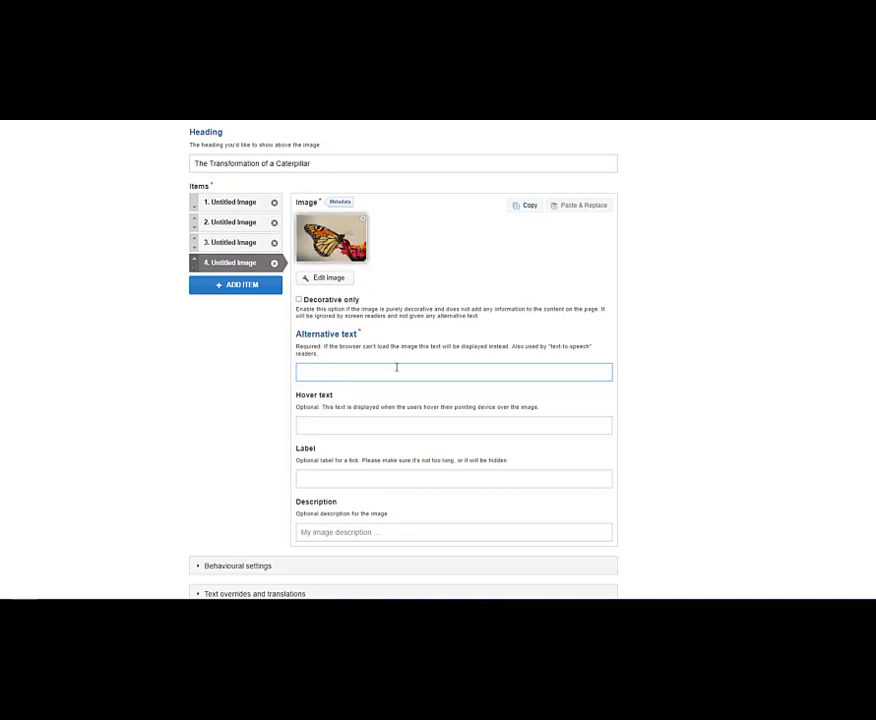
text(Butterfly)
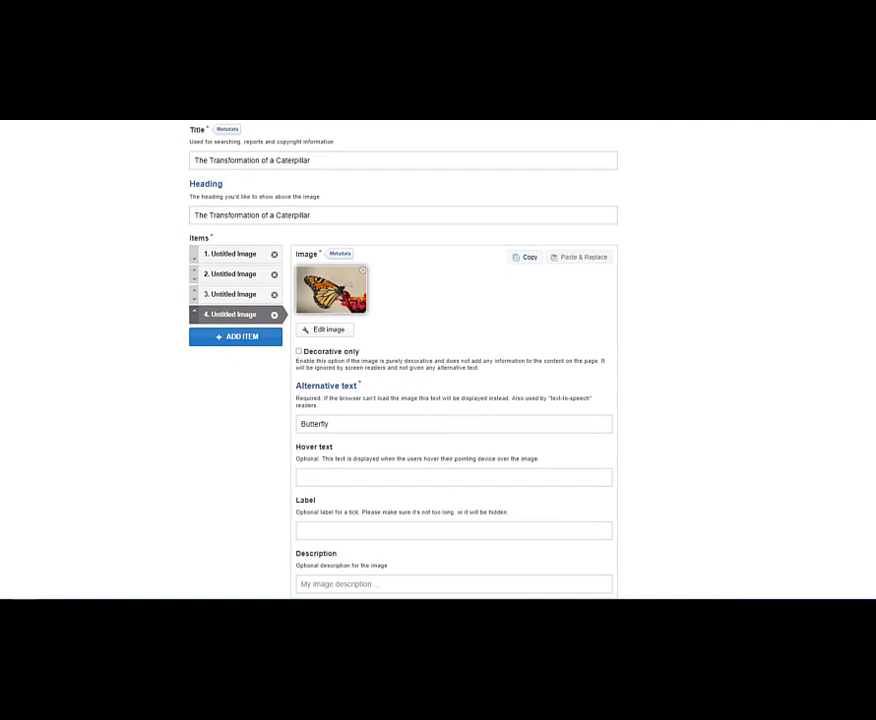
scroll(375, 555, down, 10)
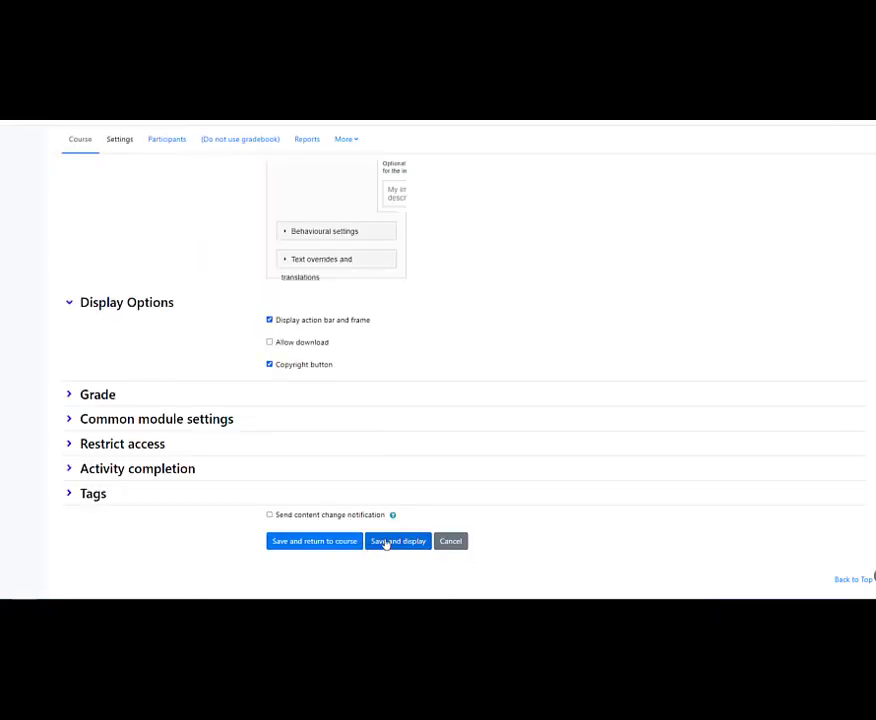
Save the activity to the Biology section and open it from the course page
click(396, 543)
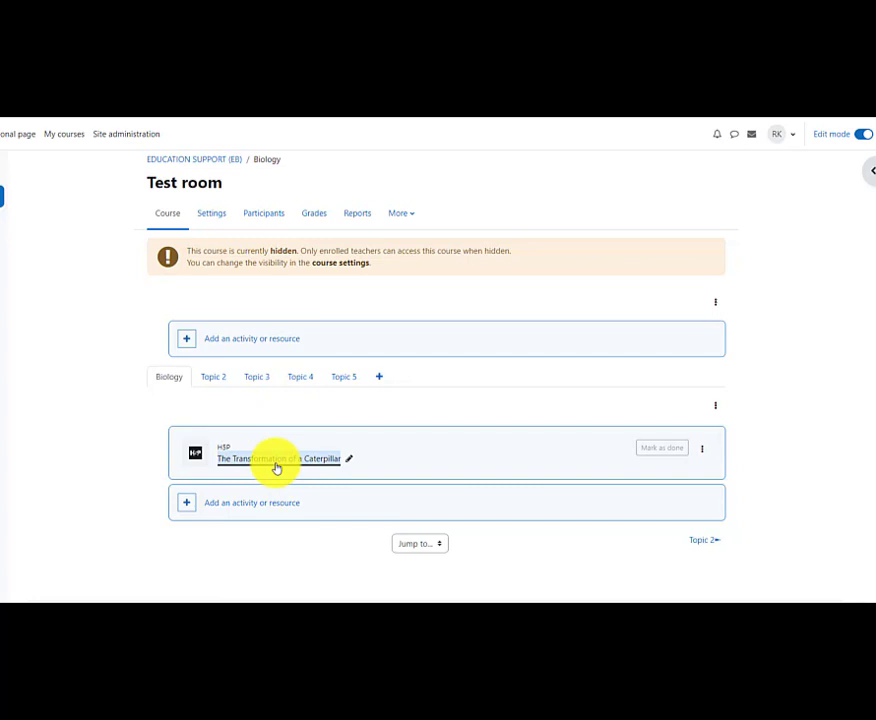
click(277, 459)
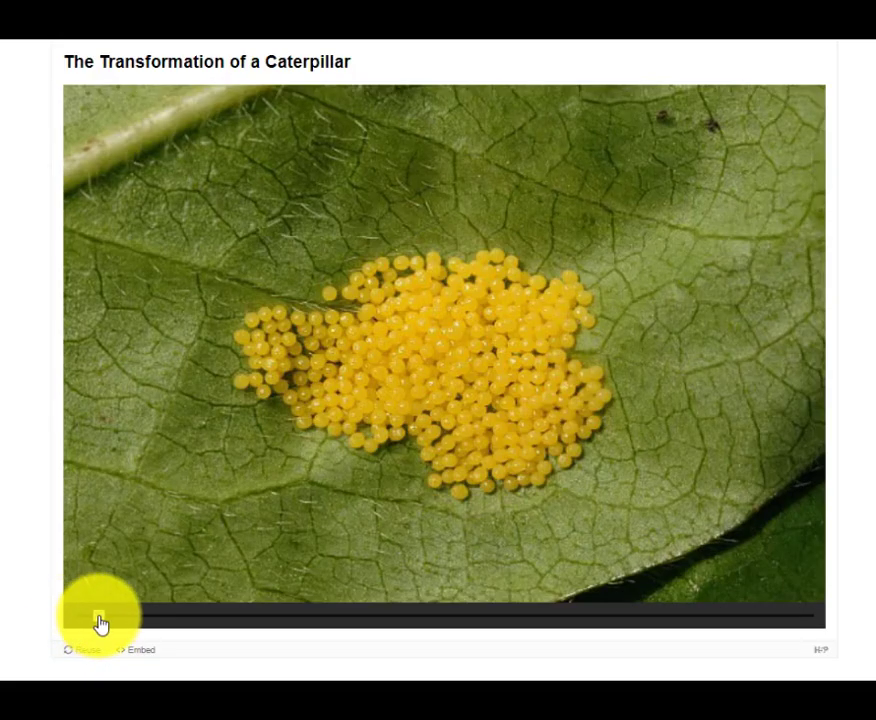
Drag the slider from the egg through to the butterfly stage to preview the blend
drag(100, 623, 584, 600)
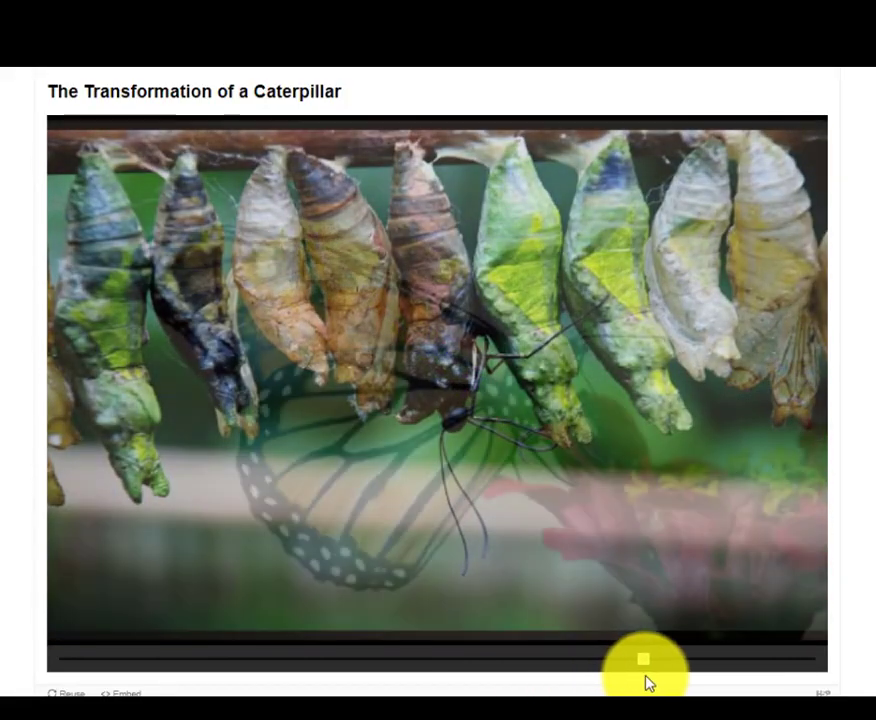
drag(647, 683, 855, 683)
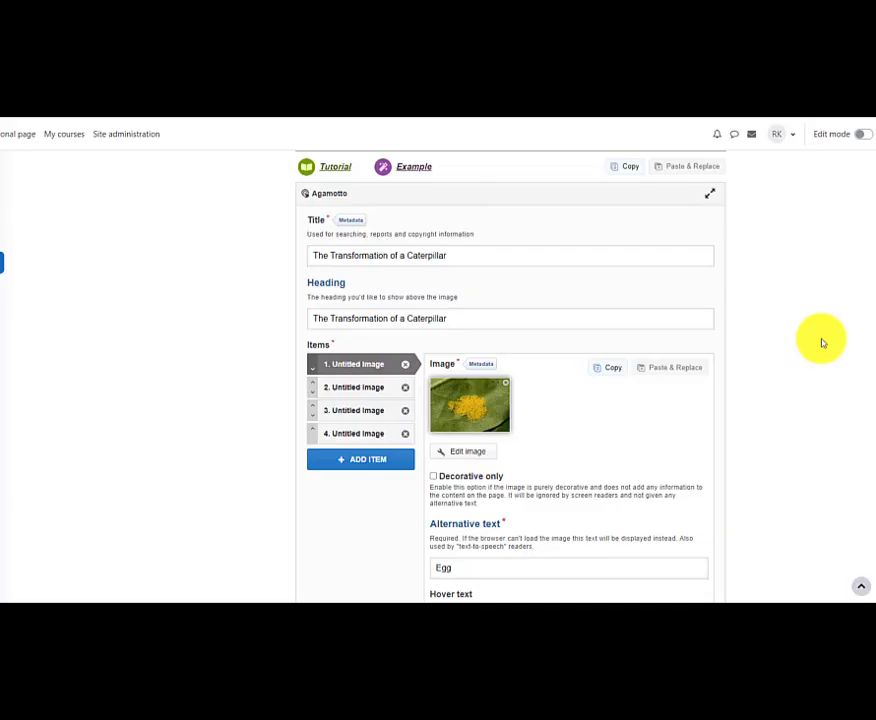
scroll(665, 456, down, 3)
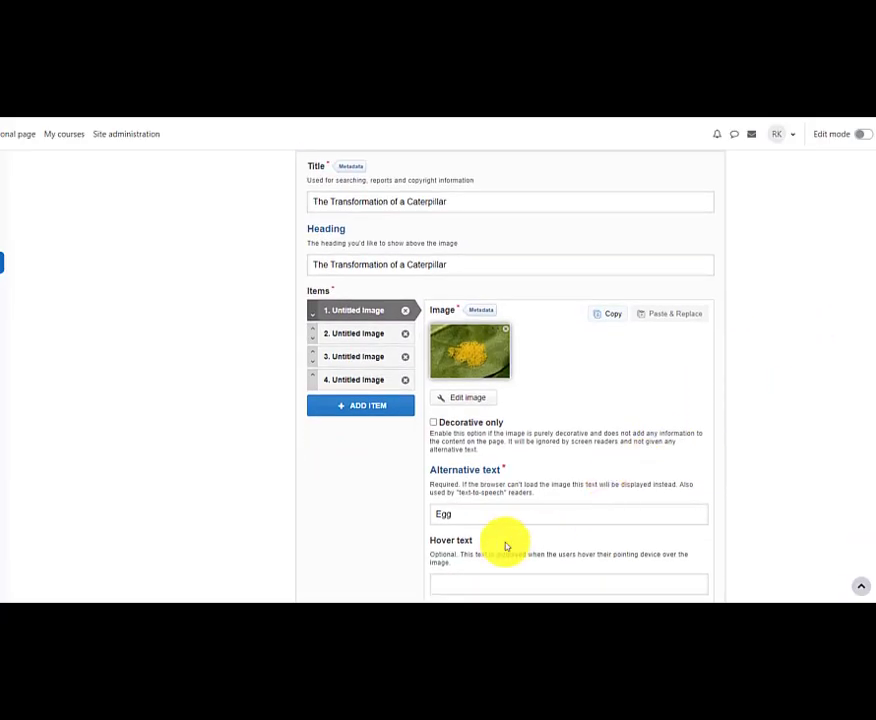
scroll(590, 230, up, 3)
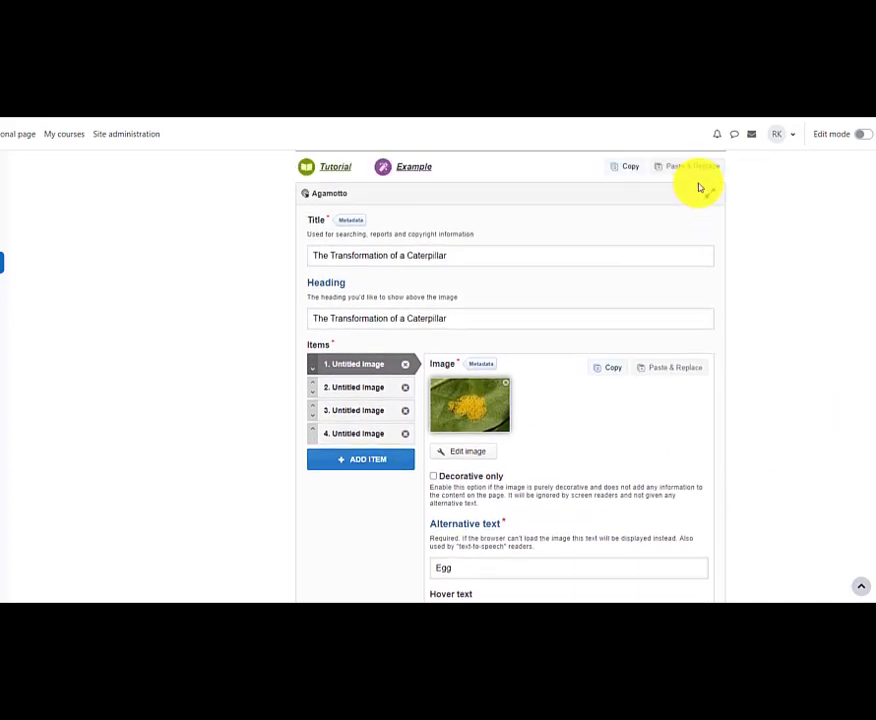
Reopen the Agamotto editor in full screen on the Egg item
click(714, 202)
scroll(289, 452, down, 2)
click(289, 452)
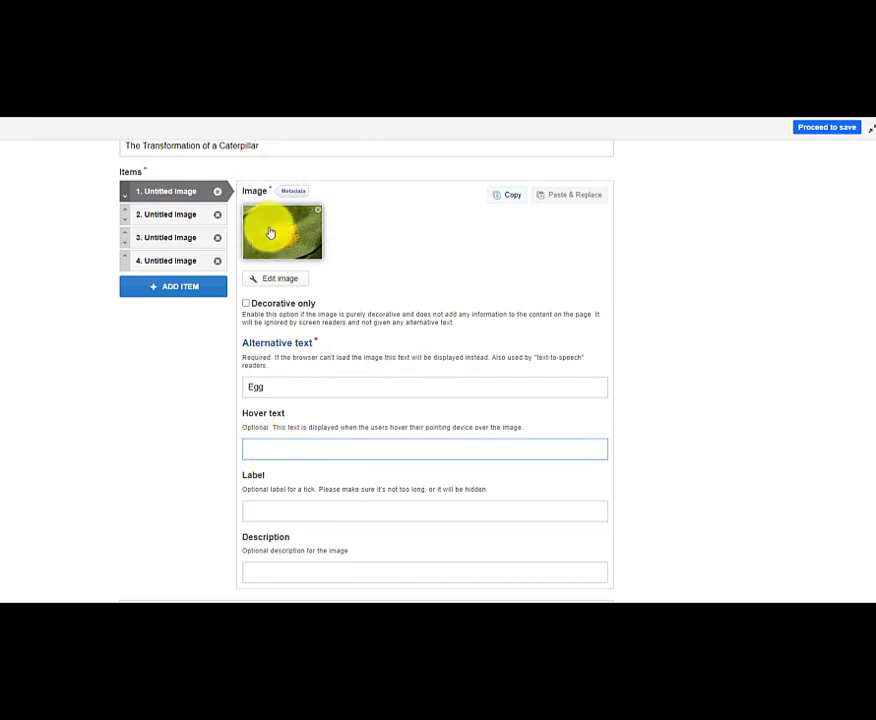
Give the first item the label 'Egg', a stage hover text and an egg description paragraph
mouse_move(270, 233)
scroll(270, 233, down, 1)
click(272, 460)
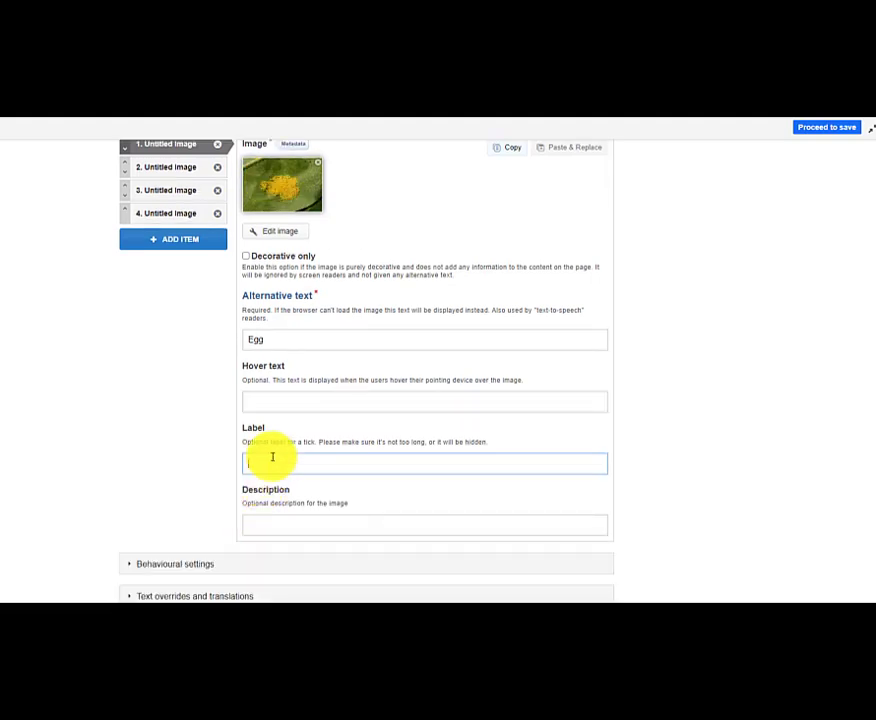
text(Egg)
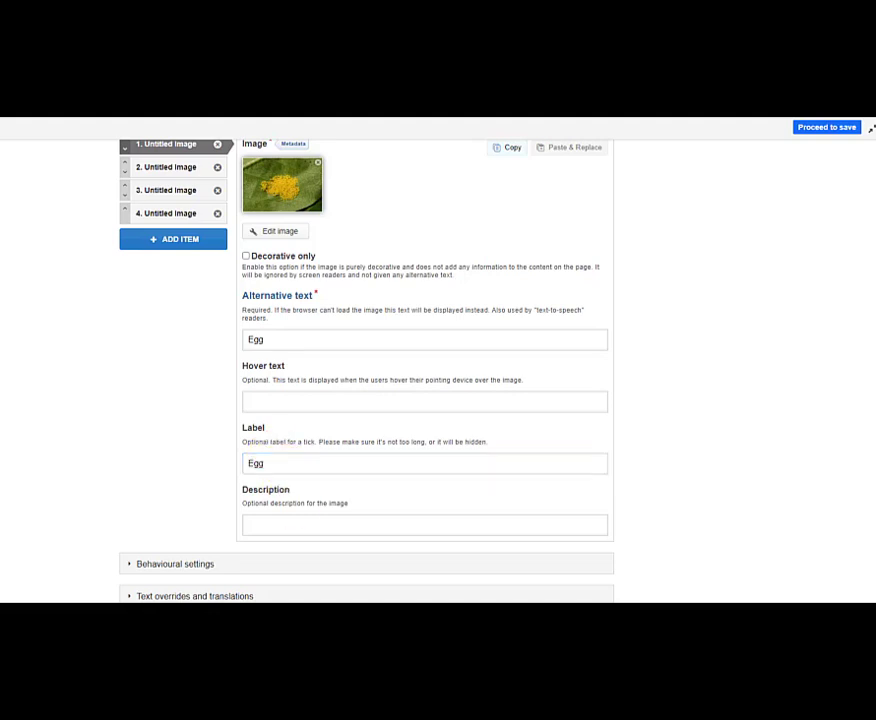
click(313, 401)
key(ctrl+v)
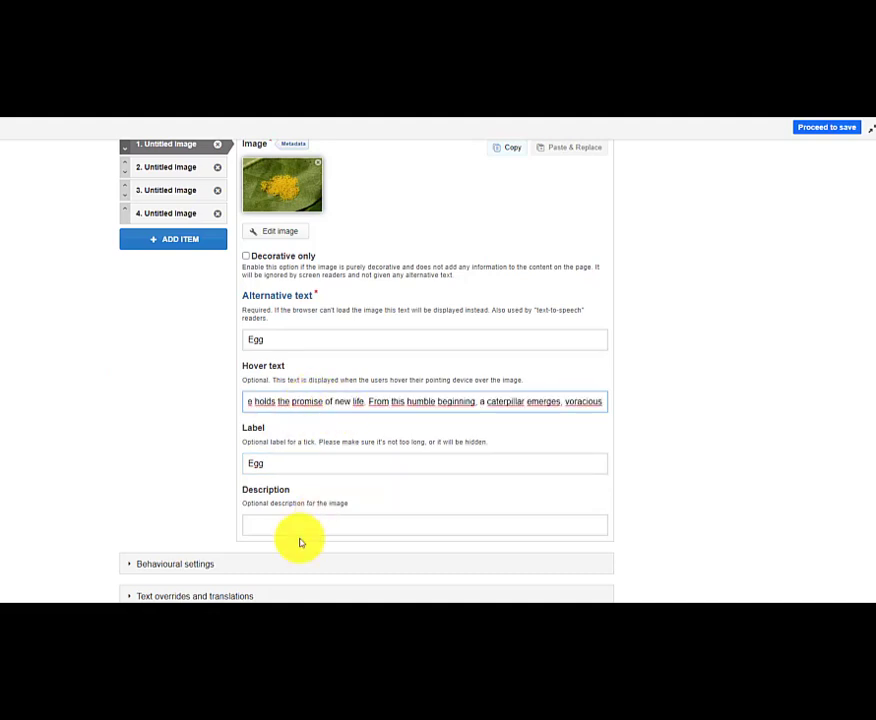
click(271, 524)
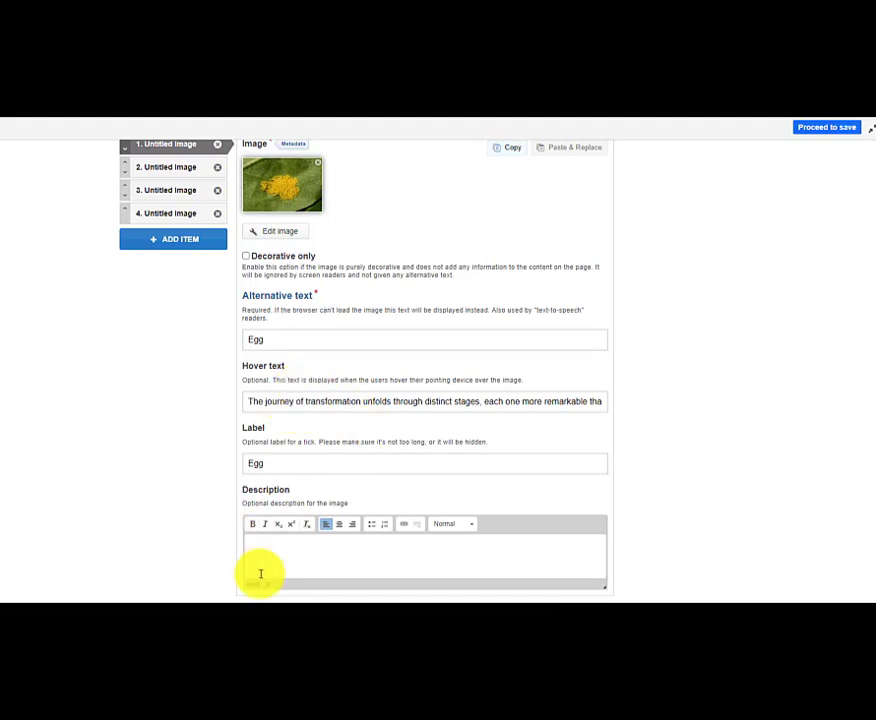
text(The journey of transformation unfolds through distinct stages, each one more remarkable than the last. The first stage is the egg, where a tiny, delicate structure holds the promise of new life. From this humble beginning, a caterpillar emerges, voracious in its appetite, feeding on leaves and growing rapidly.)
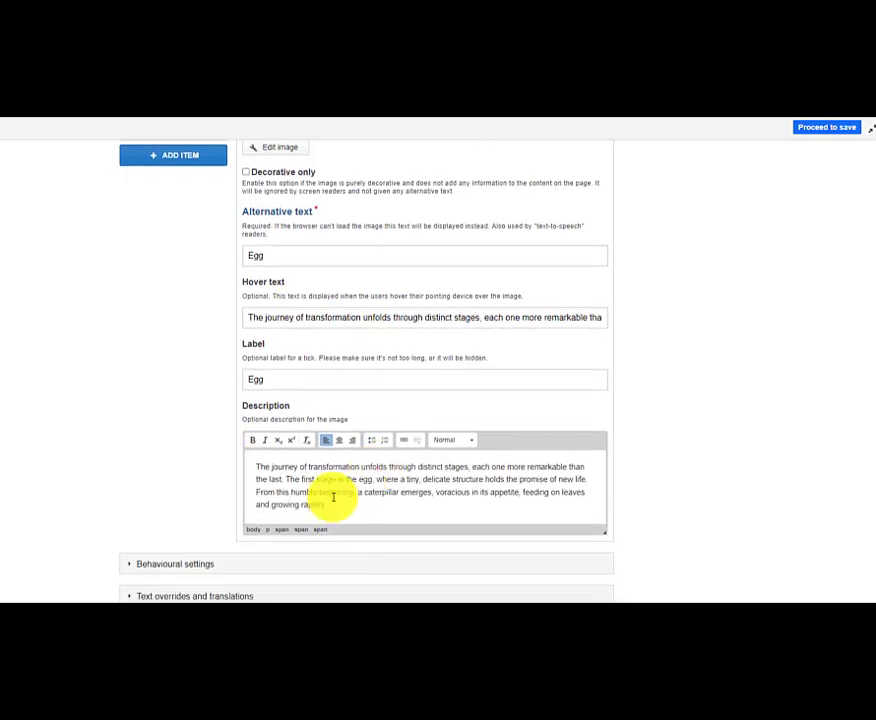
scroll(794, 229, up, 3)
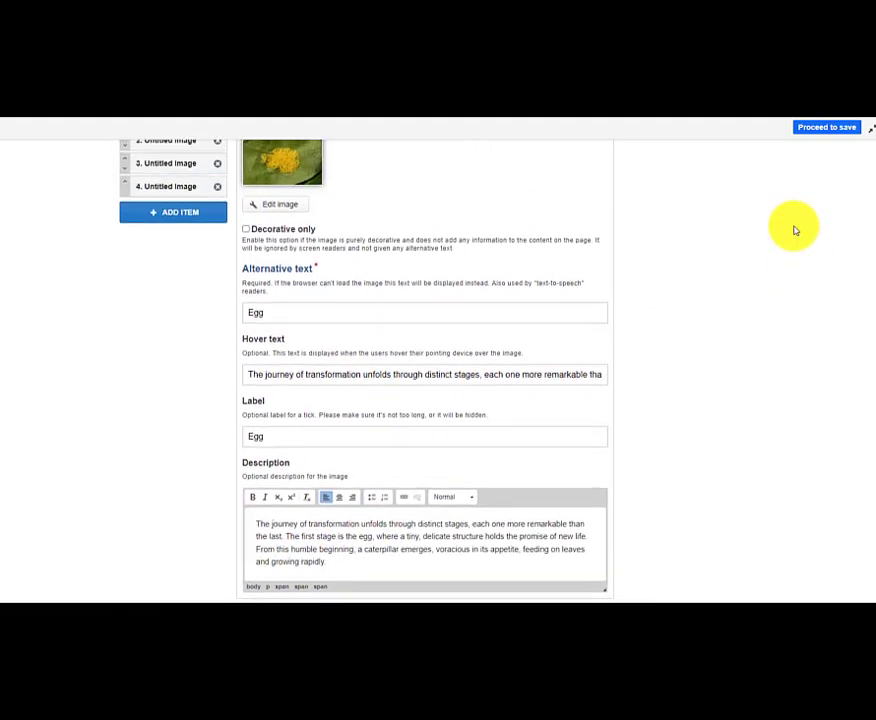
click(845, 128)
scroll(394, 437, down, 3)
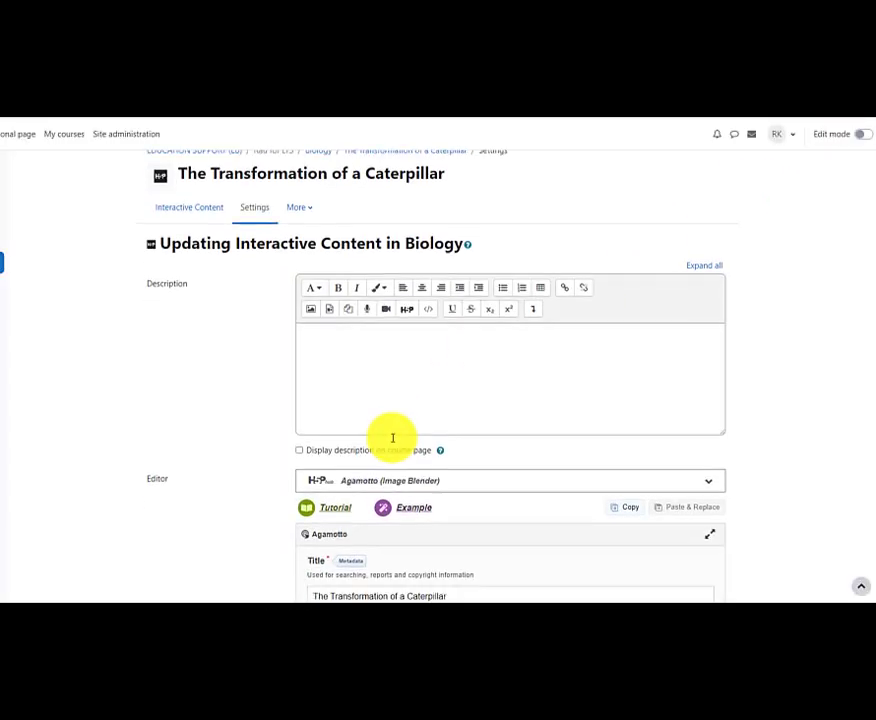
Save and display the caterpillar activity to view the egg stage with its description
scroll(394, 437, down, 10)
click(342, 534)
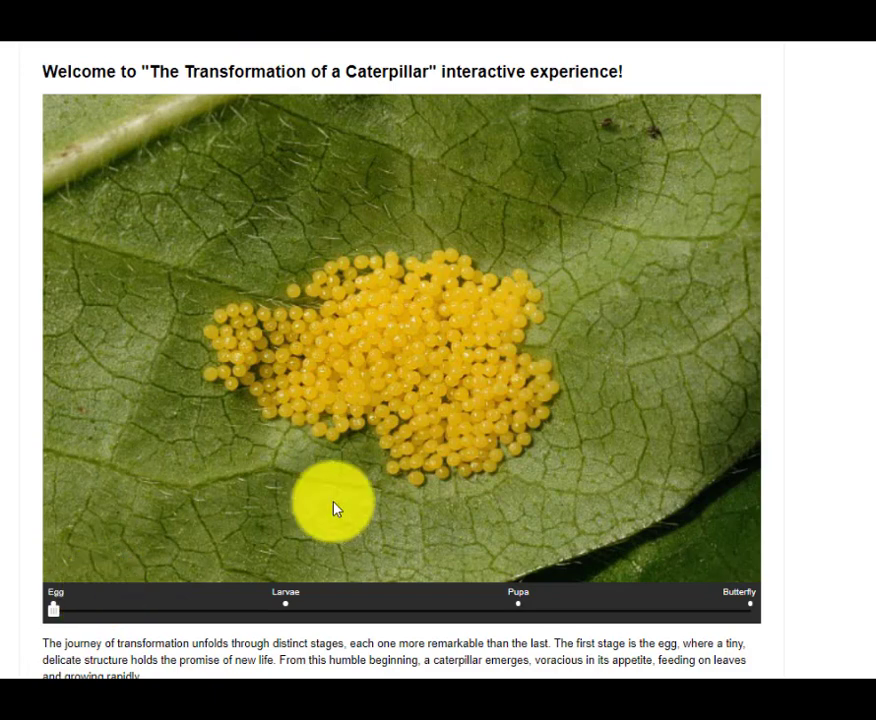
Step the slider through Larvae, Pupa and Butterfly, then view the butterfly's hover description
click(287, 612)
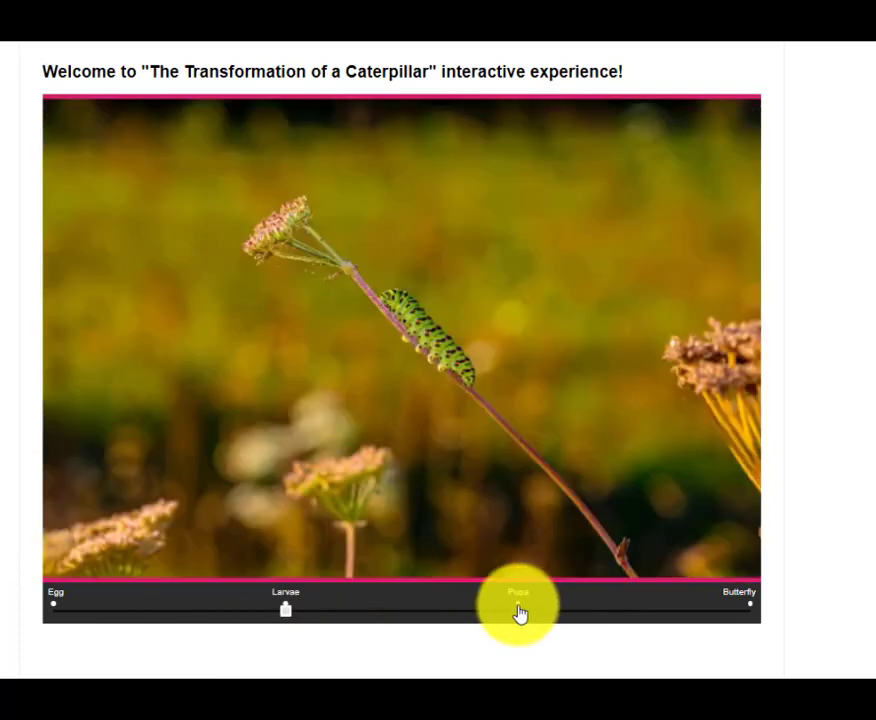
click(519, 609)
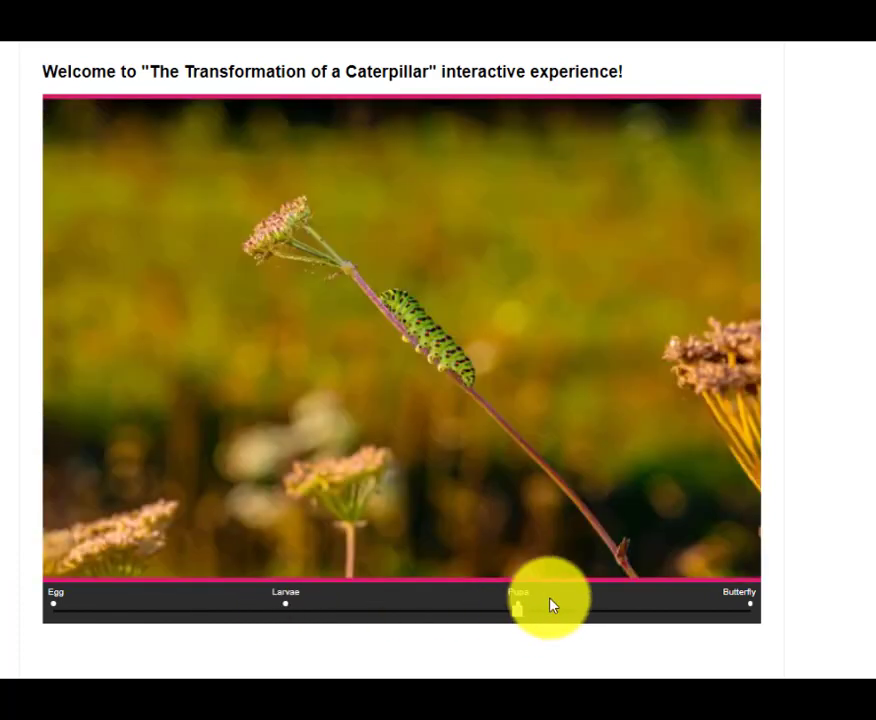
click(748, 606)
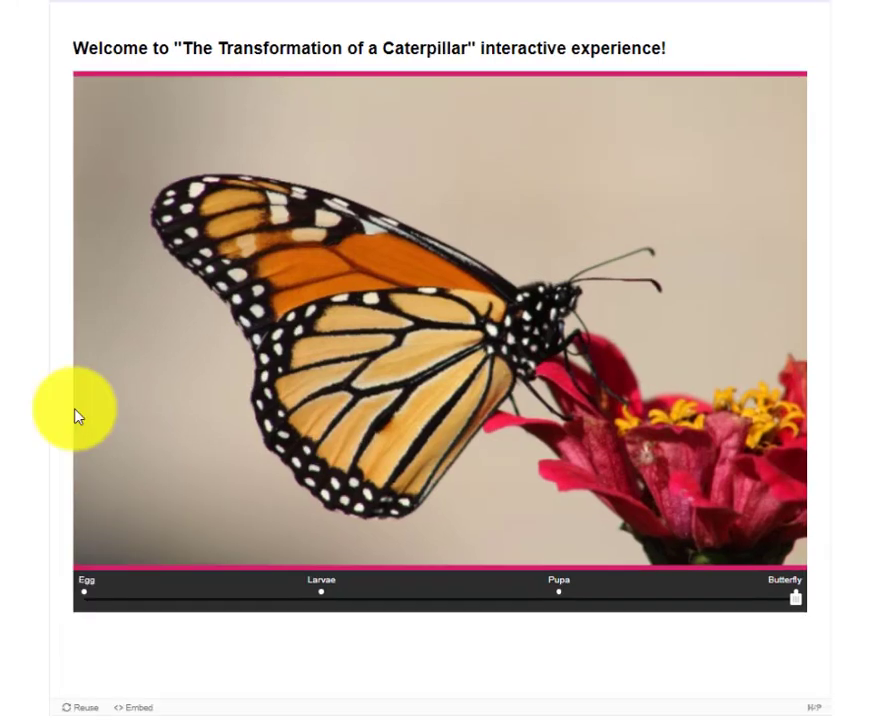
mouse_move(75, 415)
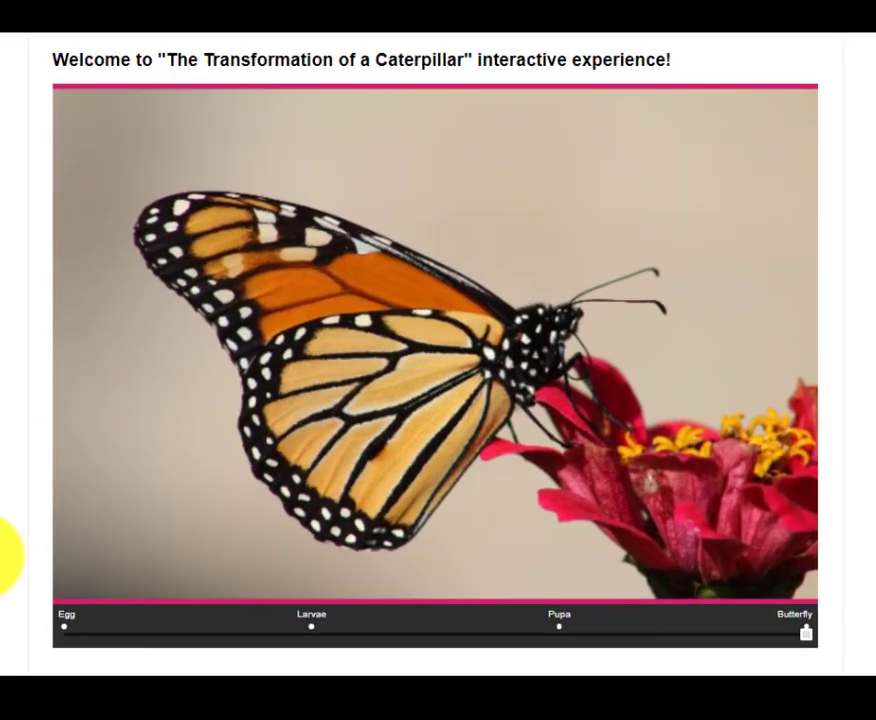
mouse_move(71, 239)
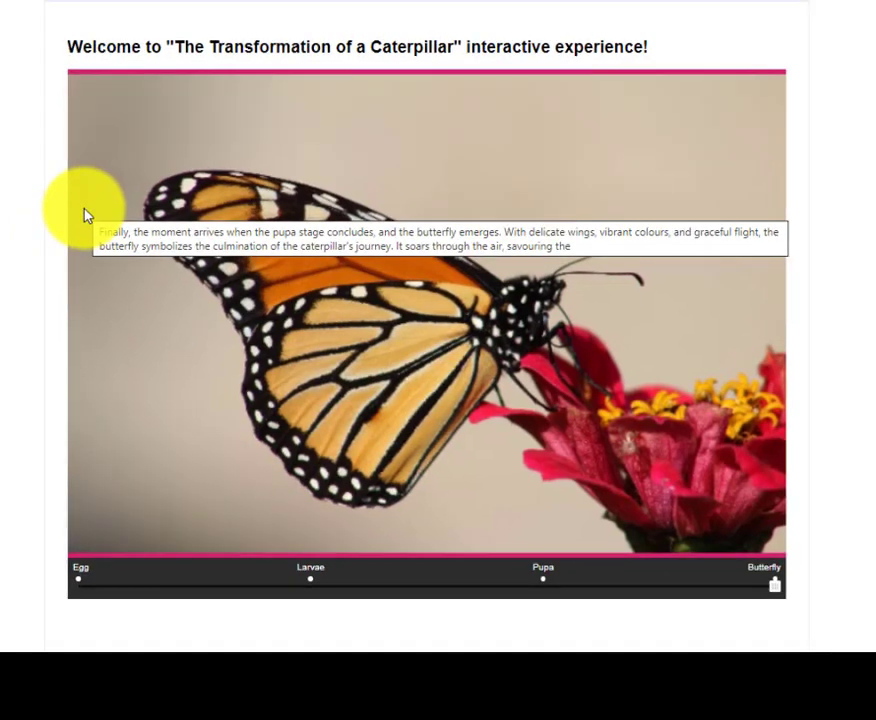